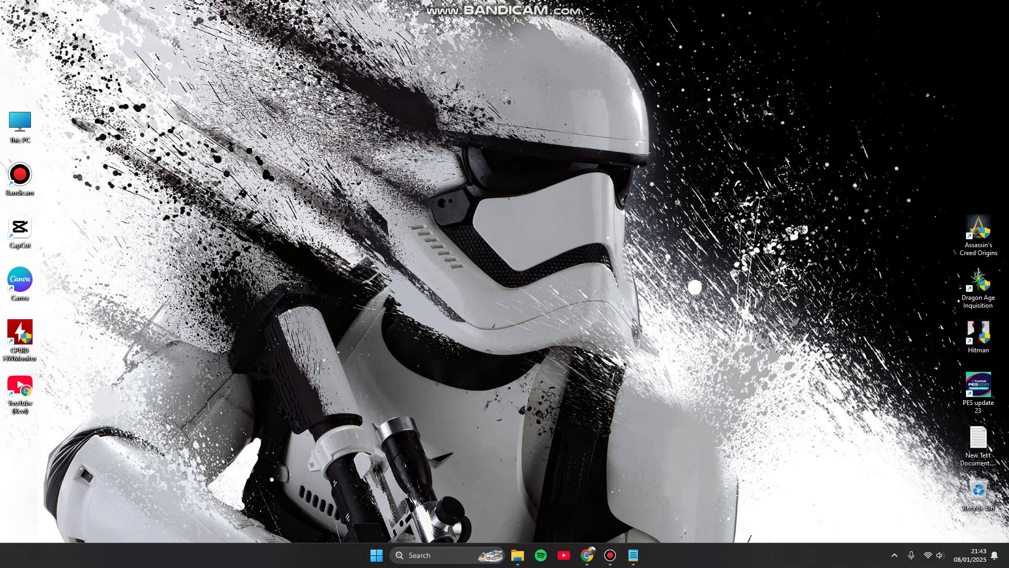
Delete the YouTube shortcut from the desktop.
{"action": "key", "text": "Delete"}
{"action": "key", "text": "Return"}
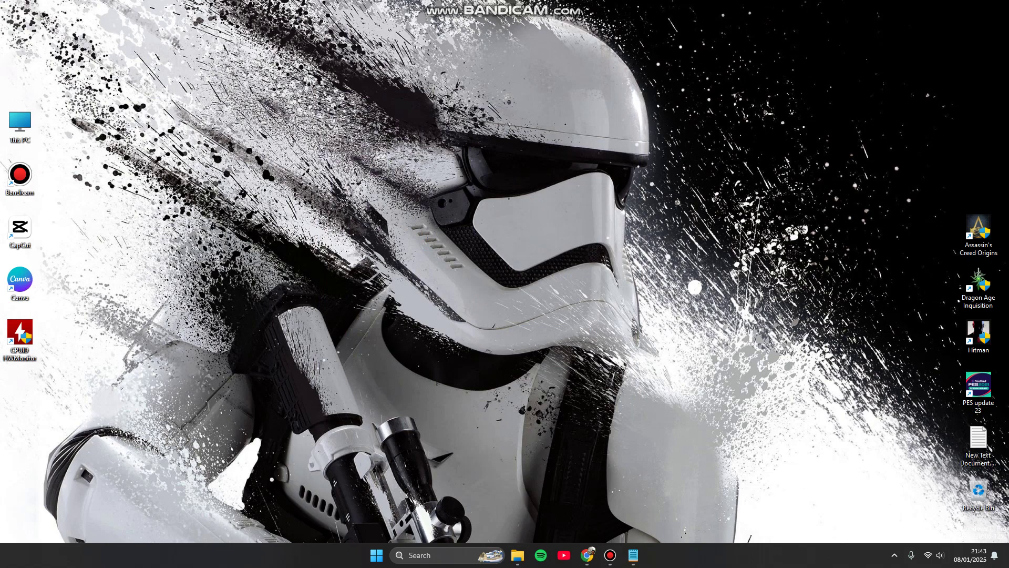
Open AMD Software: Adrenalin Edition from the desktop, show its Home page and maximize the window.
{"action": "right_click", "coordinate": [478, 152]}
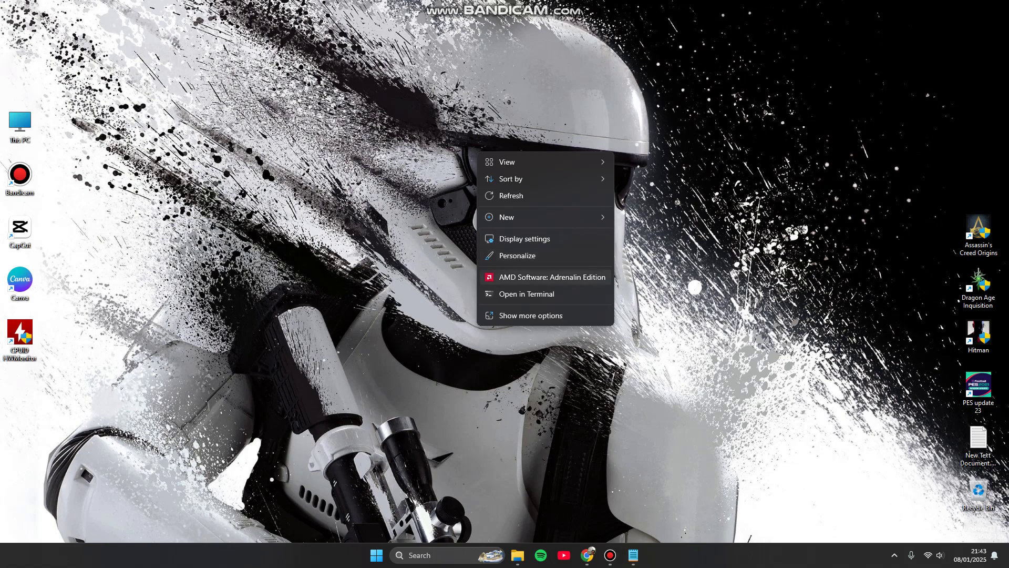
{"action": "left_click", "coordinate": [552, 277]}
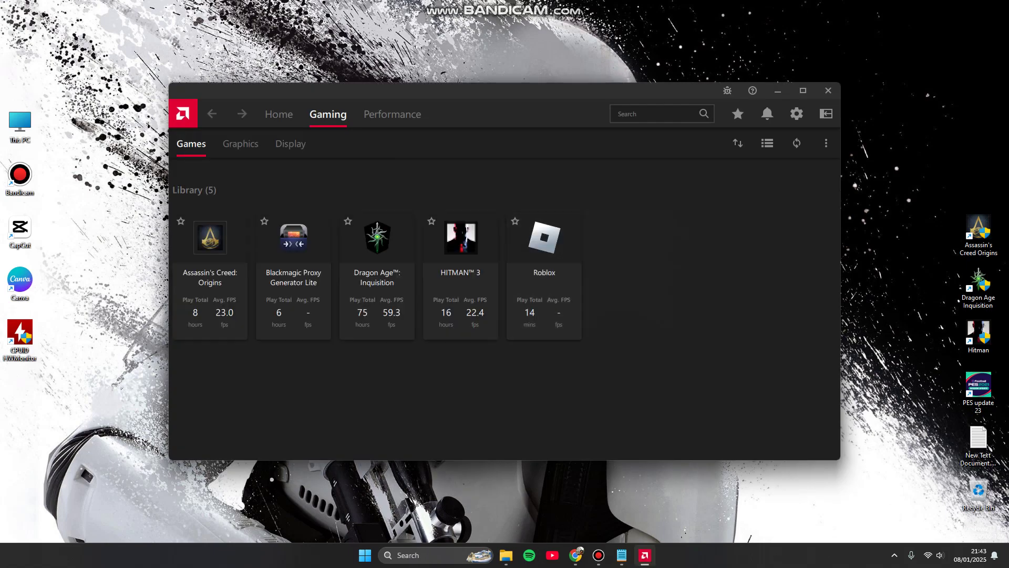
{"action": "left_click", "coordinate": [279, 114]}
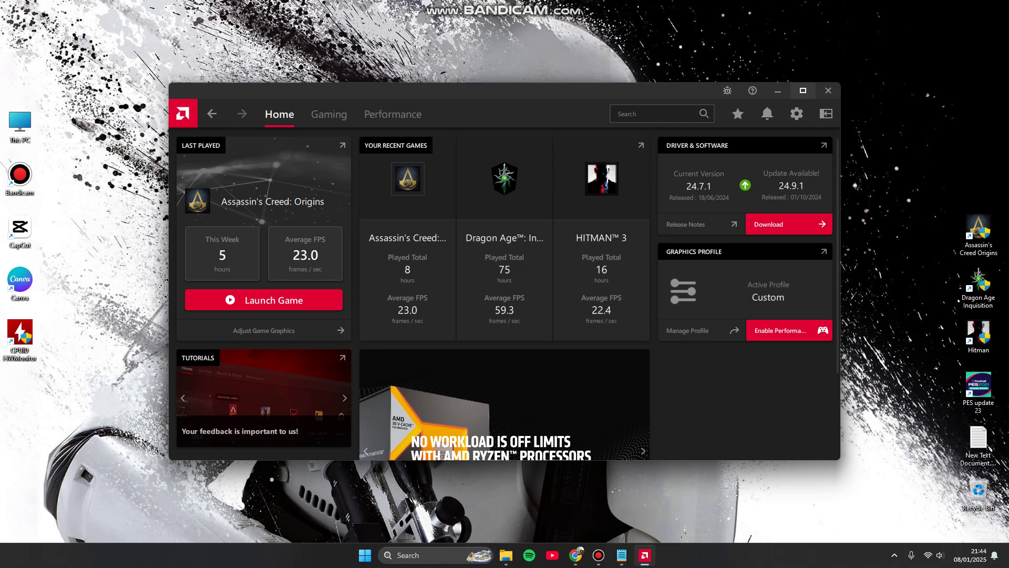
{"action": "left_click", "coordinate": [803, 90]}
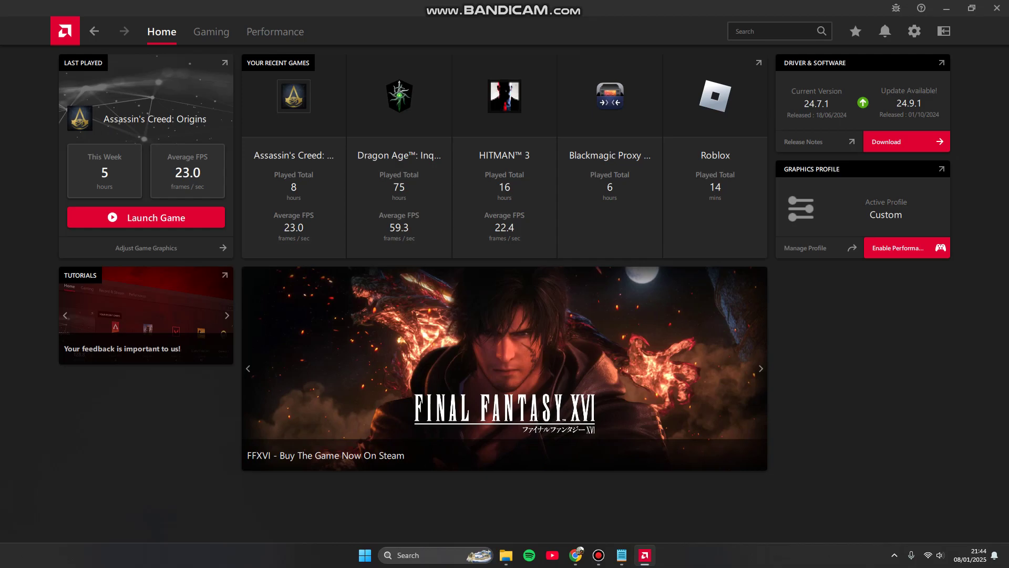
Switch to Chrome and open AMD's Drivers and Support for Processors and Graphics page from the "amd" search results.
{"action": "left_click", "coordinate": [575, 555]}
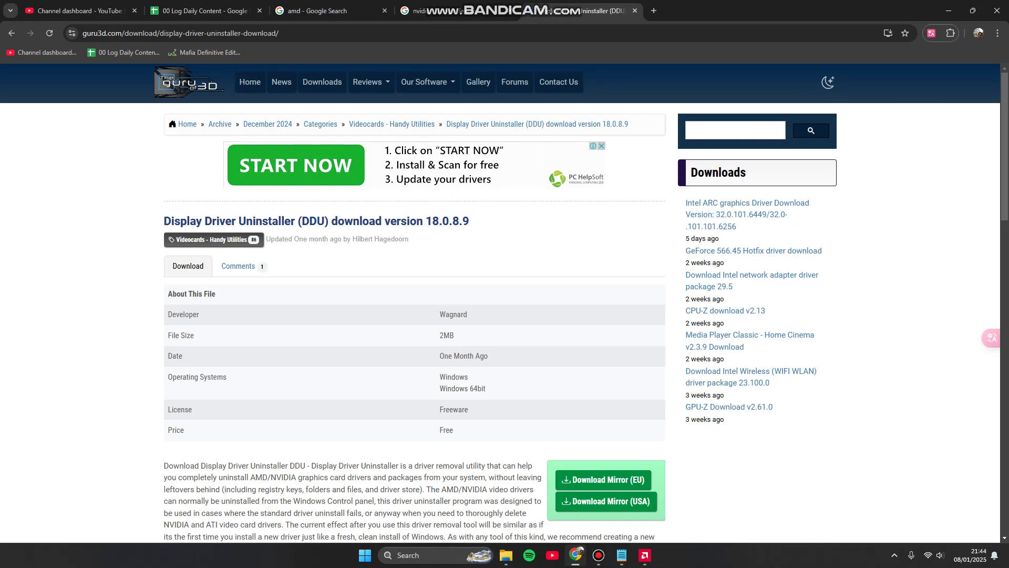
{"action": "left_click", "coordinate": [331, 11]}
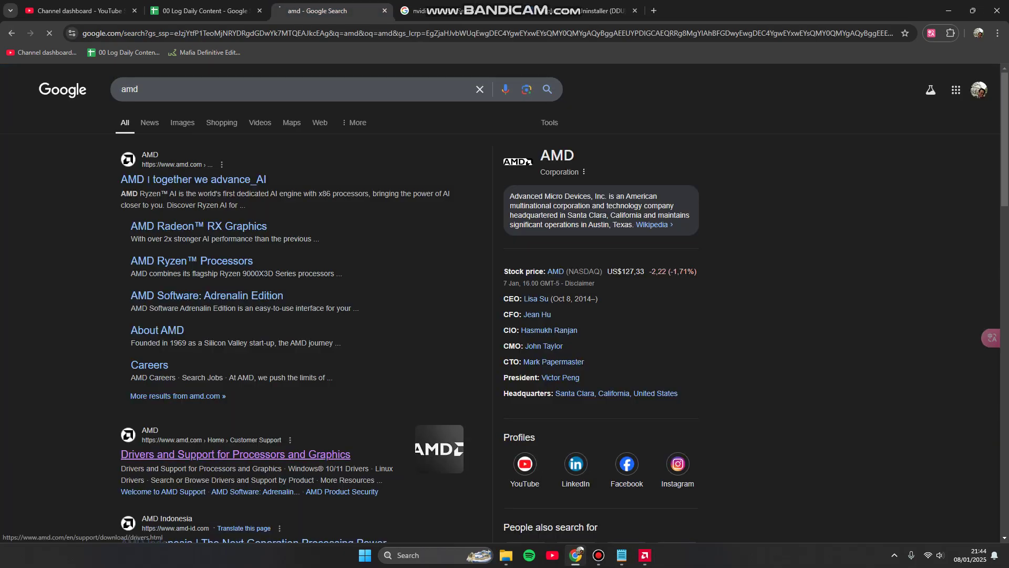
{"action": "left_click", "coordinate": [236, 454]}
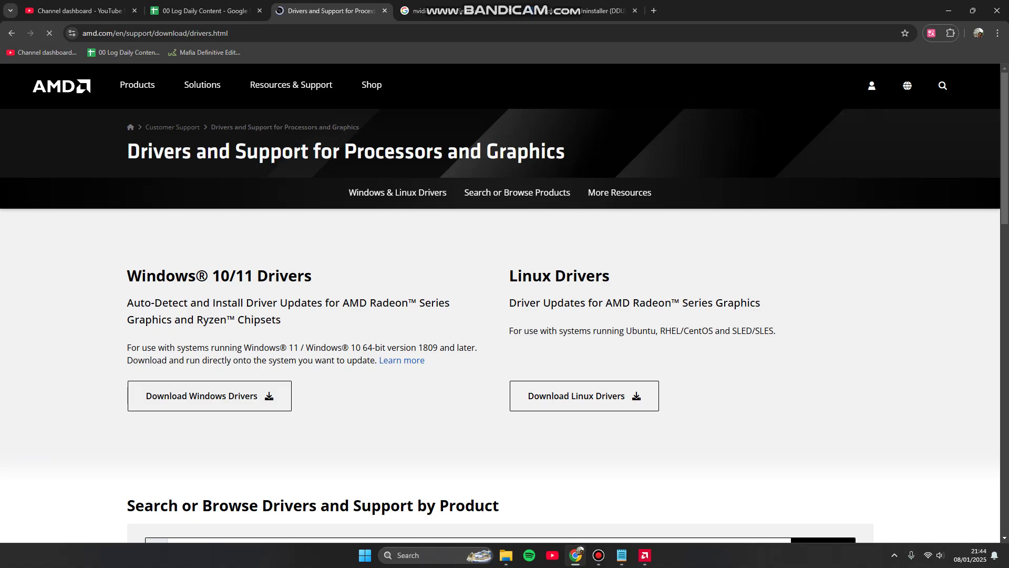
{"action": "left_click", "coordinate": [11, 33]}
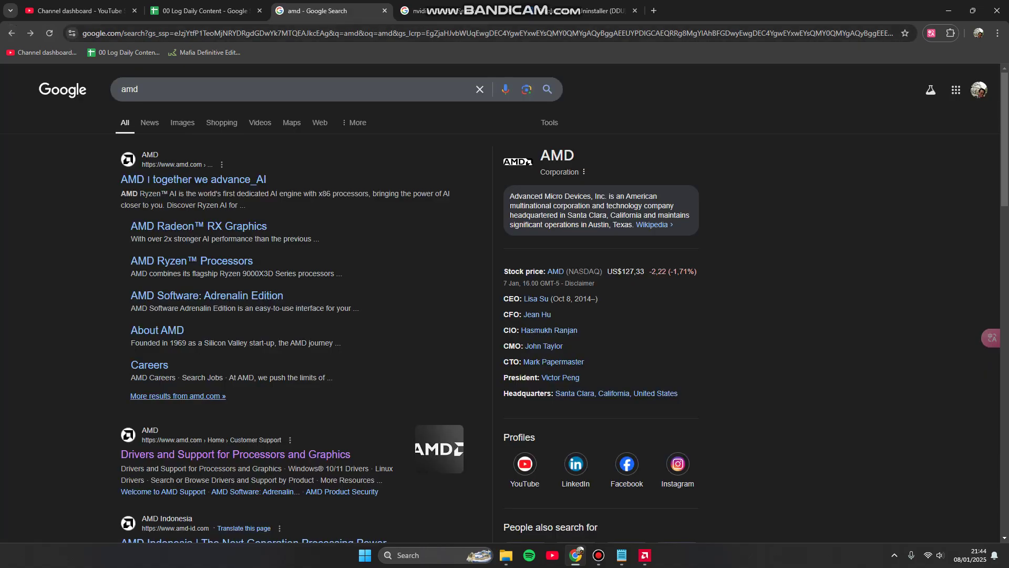
{"action": "left_click", "coordinate": [236, 455]}
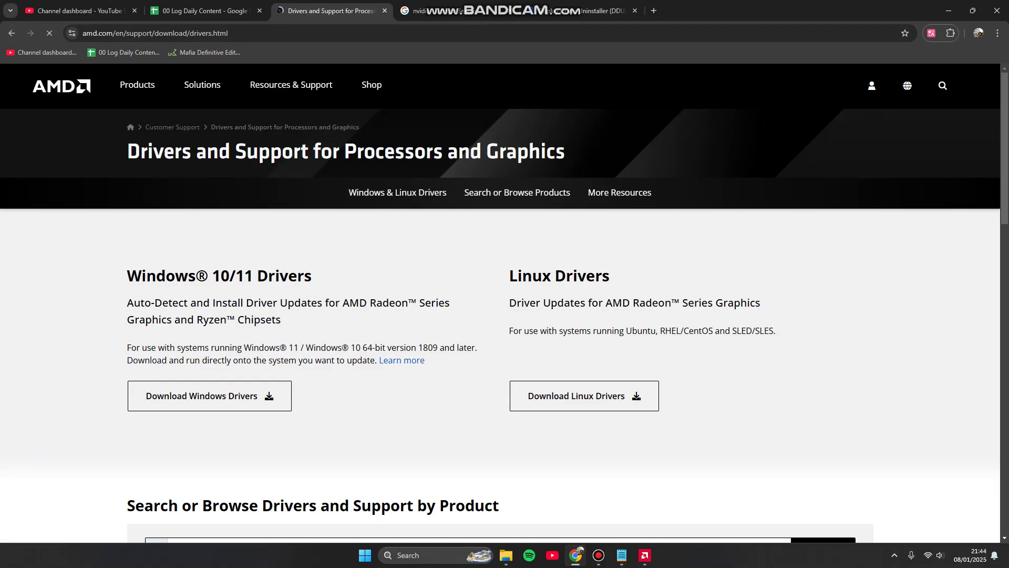
Choose Graphics as the product and Radeon RX as the product family in AMD's driver browser.
{"action": "scroll", "coordinate": [505, 315], "scroll_direction": "down", "scroll_amount": 3}
{"action": "scroll", "coordinate": [504, 315], "scroll_direction": "down", "scroll_amount": 4}
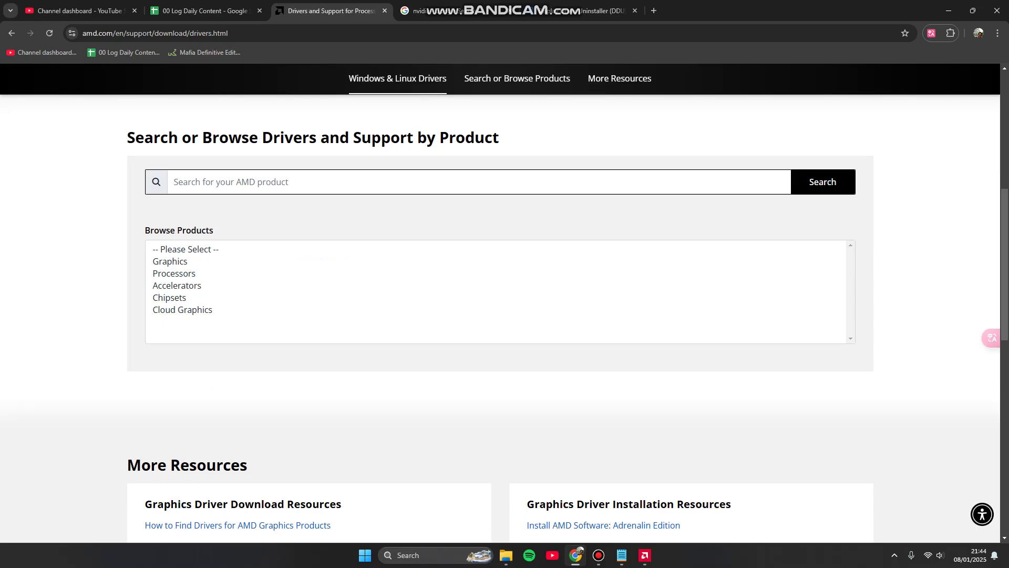
{"action": "left_click", "coordinate": [169, 260]}
{"action": "scroll", "coordinate": [499, 341], "scroll_direction": "down", "scroll_amount": 1}
{"action": "scroll", "coordinate": [500, 340], "scroll_direction": "up", "scroll_amount": 1}
{"action": "scroll", "coordinate": [500, 341], "scroll_direction": "down", "scroll_amount": 1}
{"action": "scroll", "coordinate": [500, 341], "scroll_direction": "up", "scroll_amount": 1}
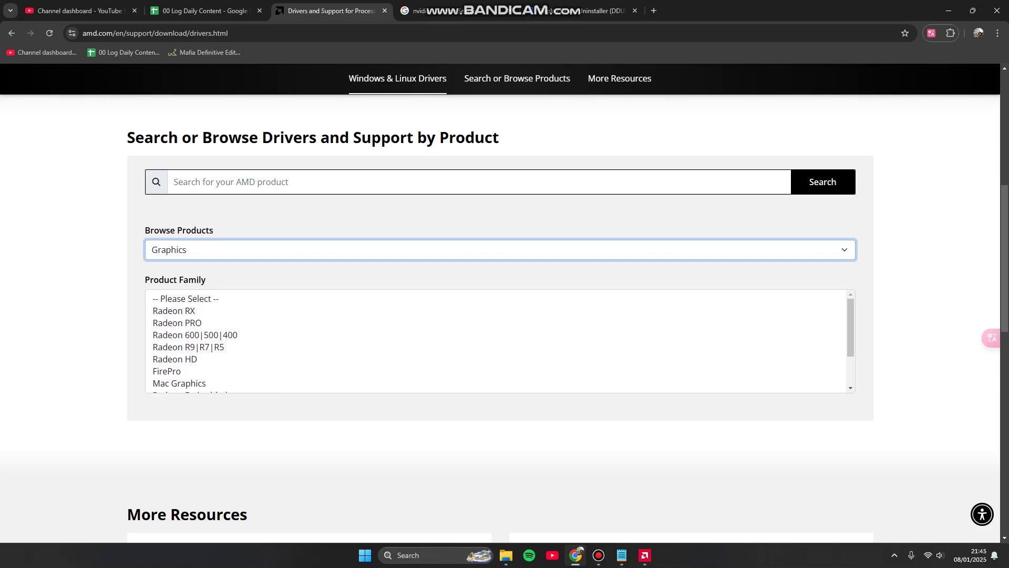
{"action": "left_click", "coordinate": [173, 310]}
Choose the Radeon RX 5000 Series line and the AMD Radeon RX 5600 XT model, and submit the driver selection.
{"action": "scroll", "coordinate": [499, 316], "scroll_direction": "down", "scroll_amount": 2}
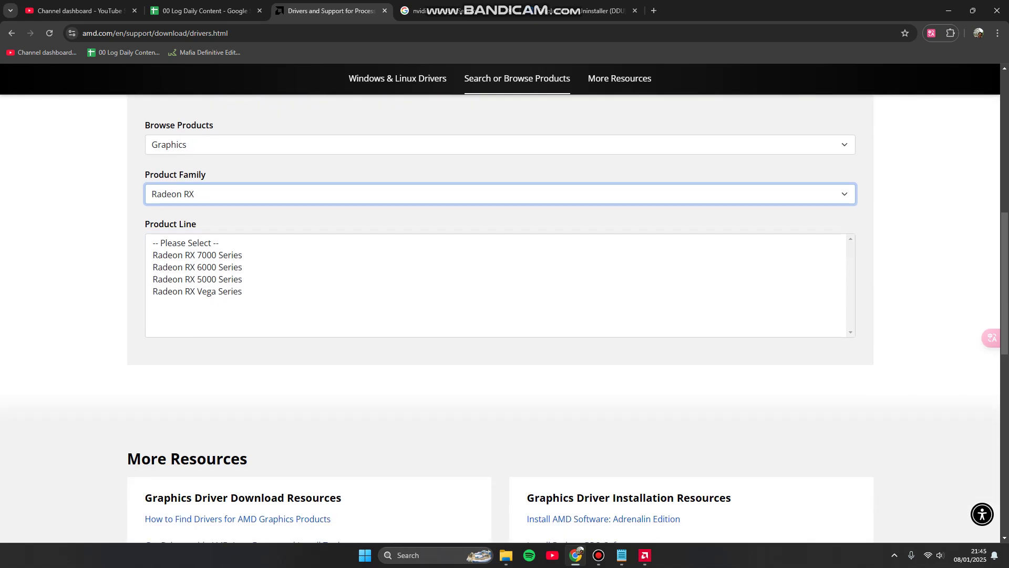
{"action": "left_click", "coordinate": [197, 279]}
{"action": "scroll", "coordinate": [499, 335], "scroll_direction": "down", "scroll_amount": 1}
{"action": "scroll", "coordinate": [499, 335], "scroll_direction": "up", "scroll_amount": 1}
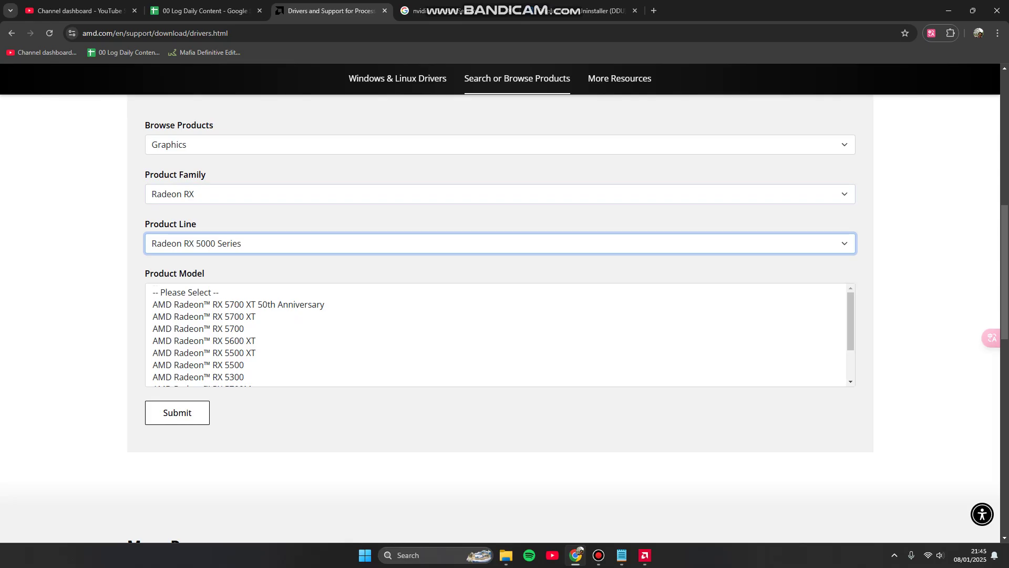
{"action": "left_click", "coordinate": [204, 340]}
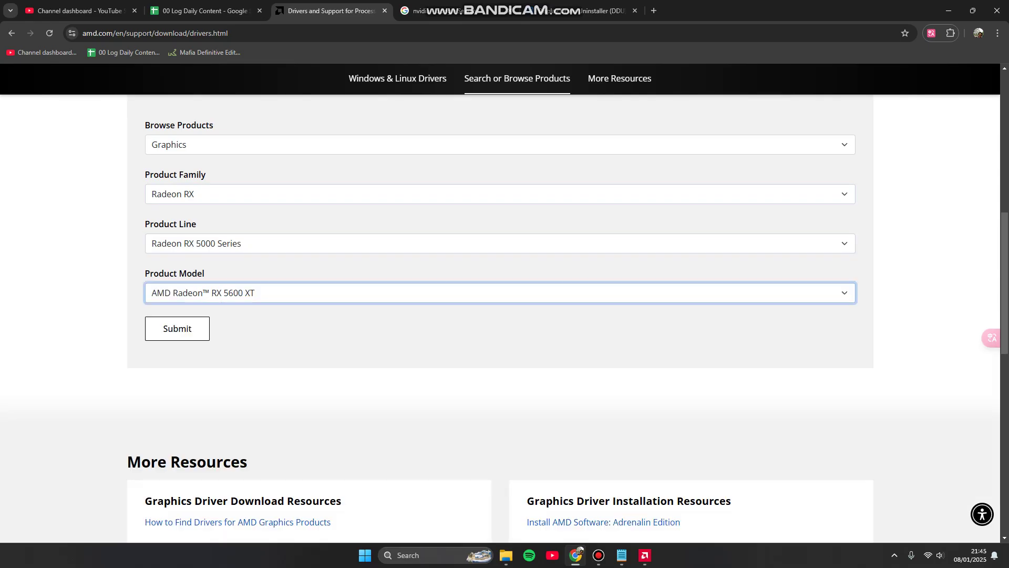
{"action": "left_click", "coordinate": [177, 326]}
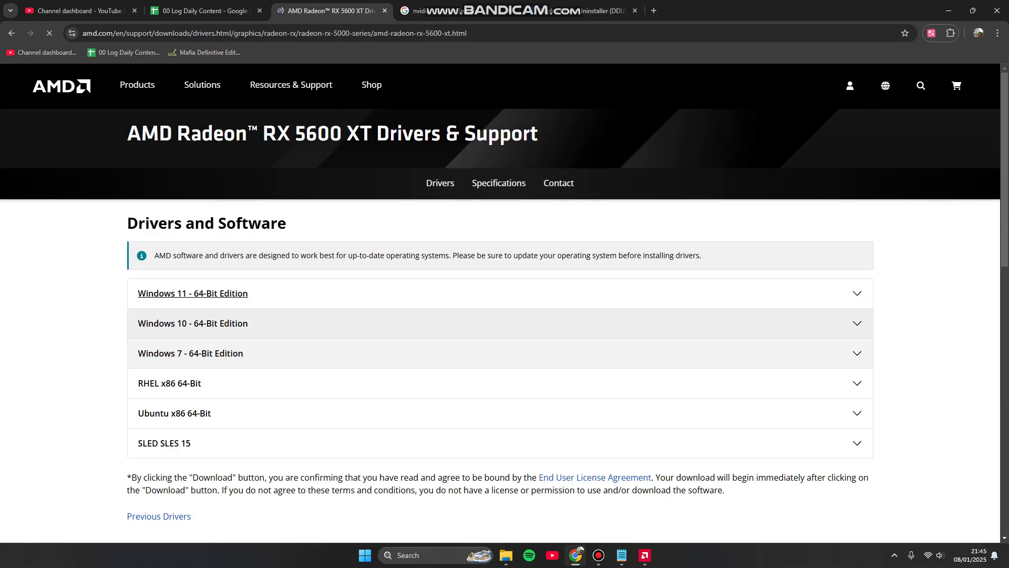
Expand the Windows 11 - 64-Bit Edition drivers for the RX 5600 XT and review the available downloads.
{"action": "scroll", "coordinate": [500, 303], "scroll_direction": "down", "scroll_amount": 2}
{"action": "scroll", "coordinate": [499, 303], "scroll_direction": "up", "scroll_amount": 1}
{"action": "left_click", "coordinate": [192, 240]}
{"action": "scroll", "coordinate": [500, 302], "scroll_direction": "up", "scroll_amount": 1}
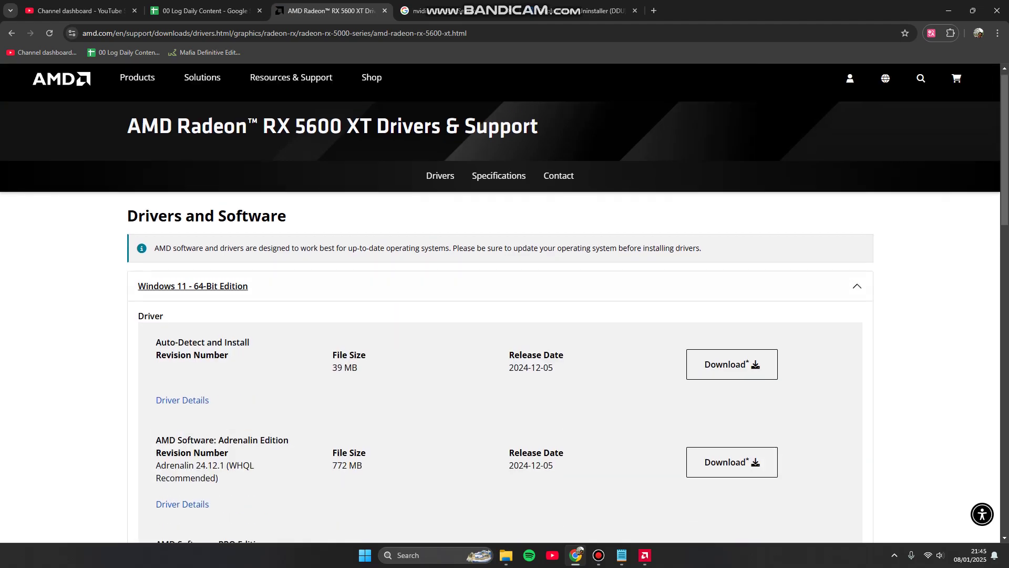
{"action": "scroll", "coordinate": [500, 302], "scroll_direction": "down", "scroll_amount": 3}
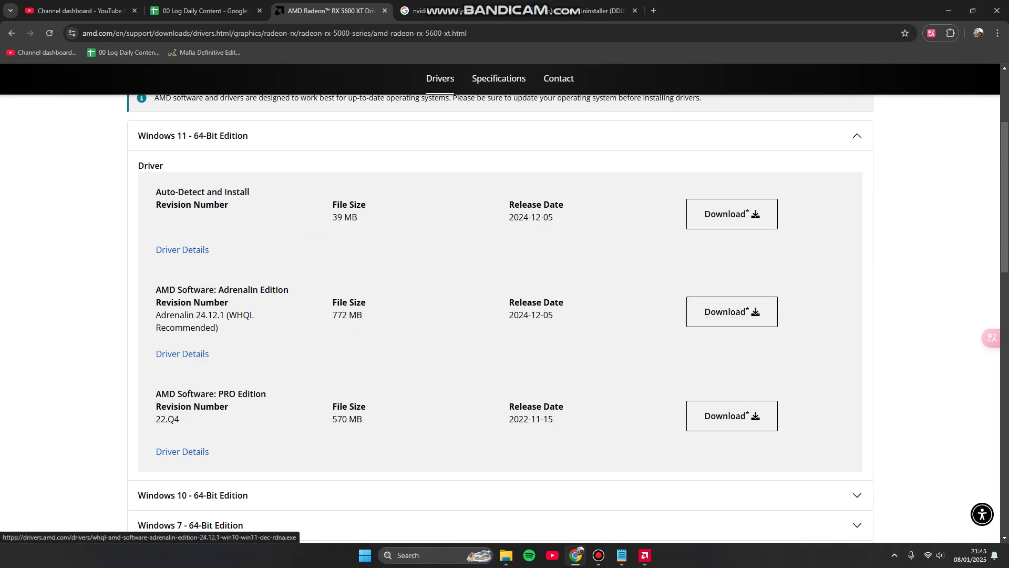
Close the AMD driver page and open NVIDIA's Drivers page from the "nvidia" search results.
{"action": "left_click", "coordinate": [385, 10]}
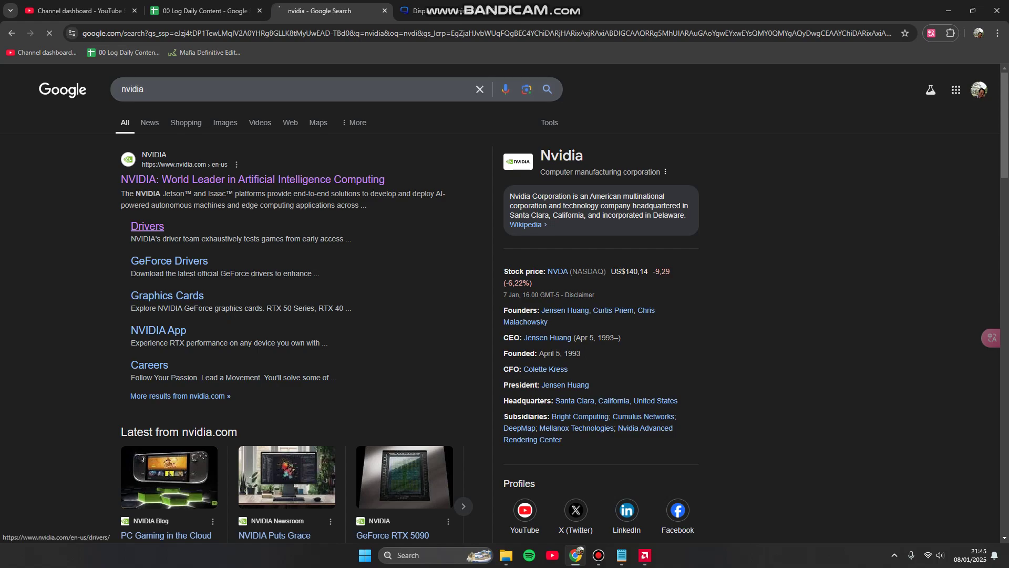
{"action": "left_click", "coordinate": [147, 227]}
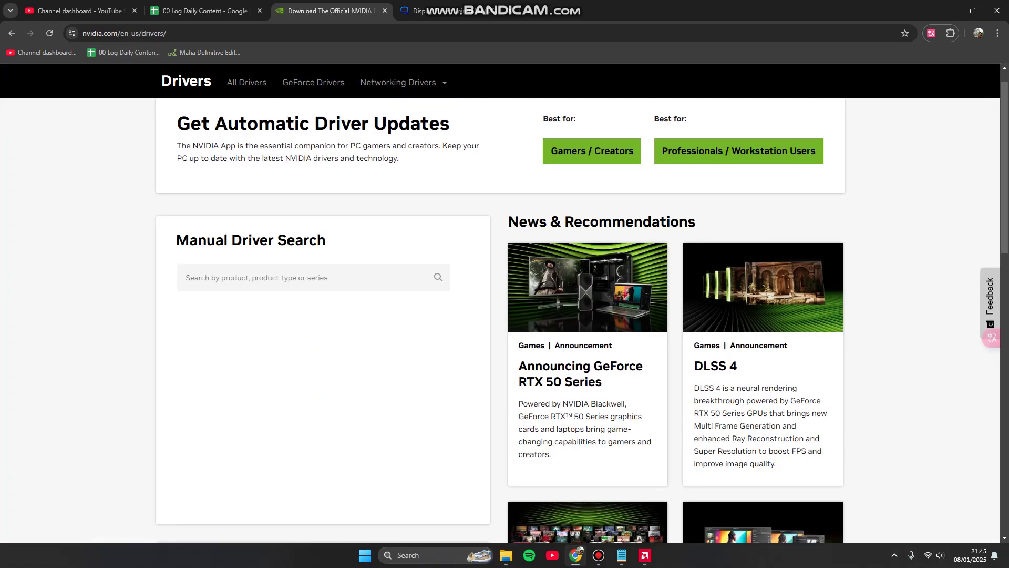
In NVIDIA's Manual Driver Search, set the product category to GeForce and the series to GeForce RTX 40 Series.
{"action": "scroll", "coordinate": [313, 300], "scroll_direction": "down", "scroll_amount": 1}
{"action": "left_click", "coordinate": [313, 262]}
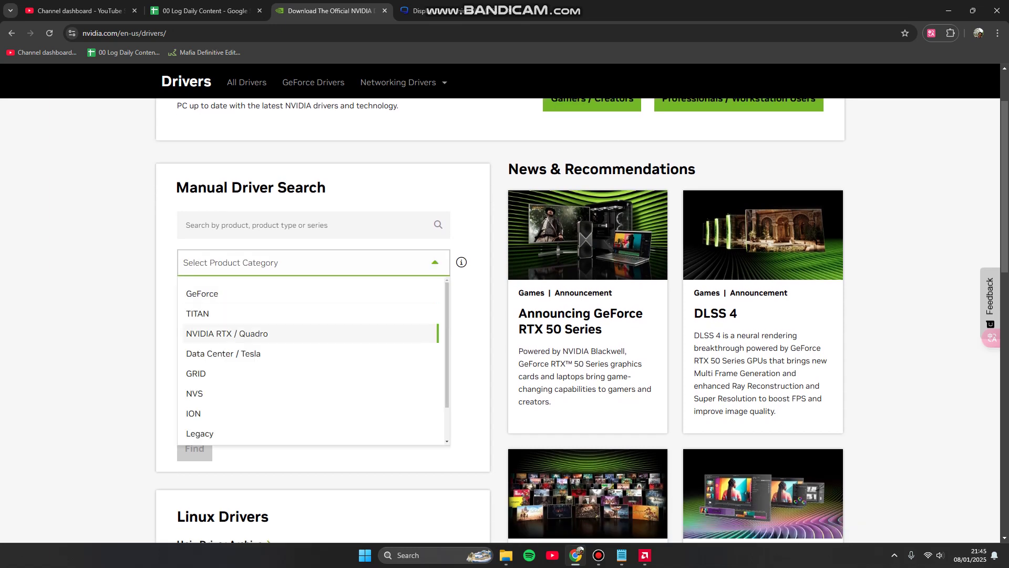
{"action": "left_click", "coordinate": [202, 294]}
{"action": "left_click", "coordinate": [314, 299]}
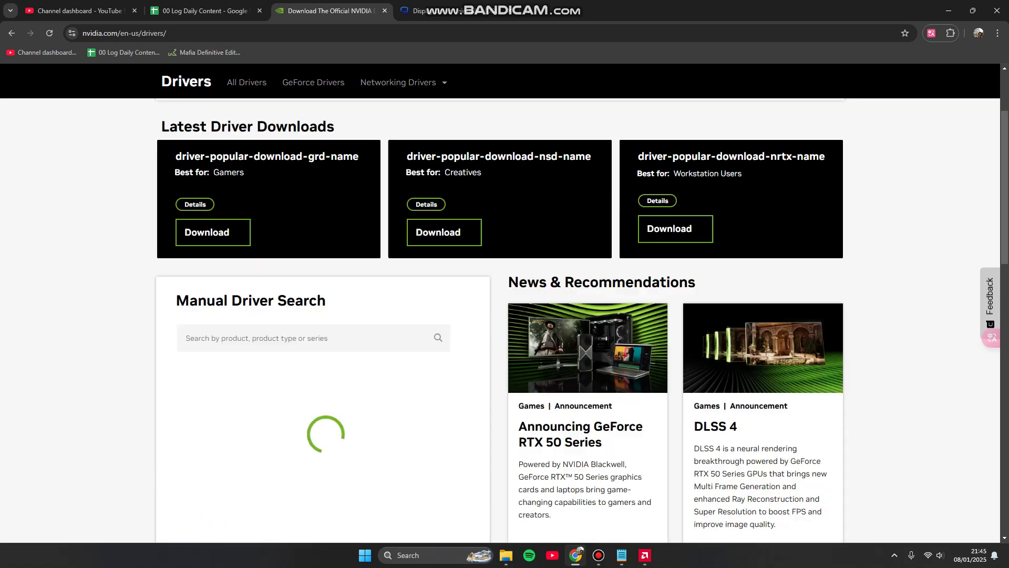
{"action": "scroll", "coordinate": [313, 300], "scroll_direction": "down", "scroll_amount": 2}
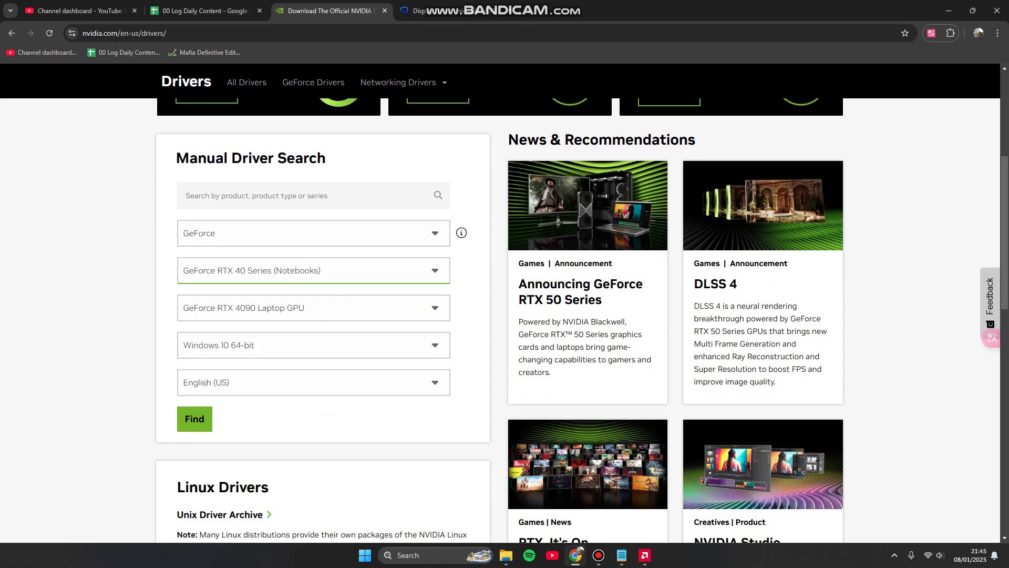
{"action": "left_click", "coordinate": [314, 270]}
{"action": "left_click", "coordinate": [231, 321]}
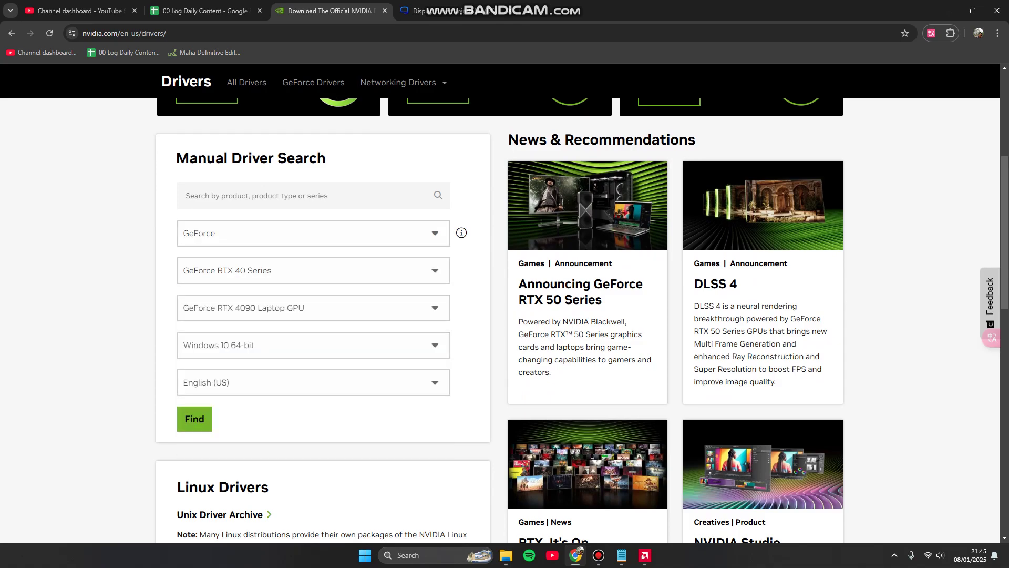
Set the product in the manual driver search to NVIDIA GeForce RTX 4060 Ti.
{"action": "scroll", "coordinate": [499, 326], "scroll_direction": "up", "scroll_amount": 2}
{"action": "scroll", "coordinate": [315, 273], "scroll_direction": "down", "scroll_amount": 4}
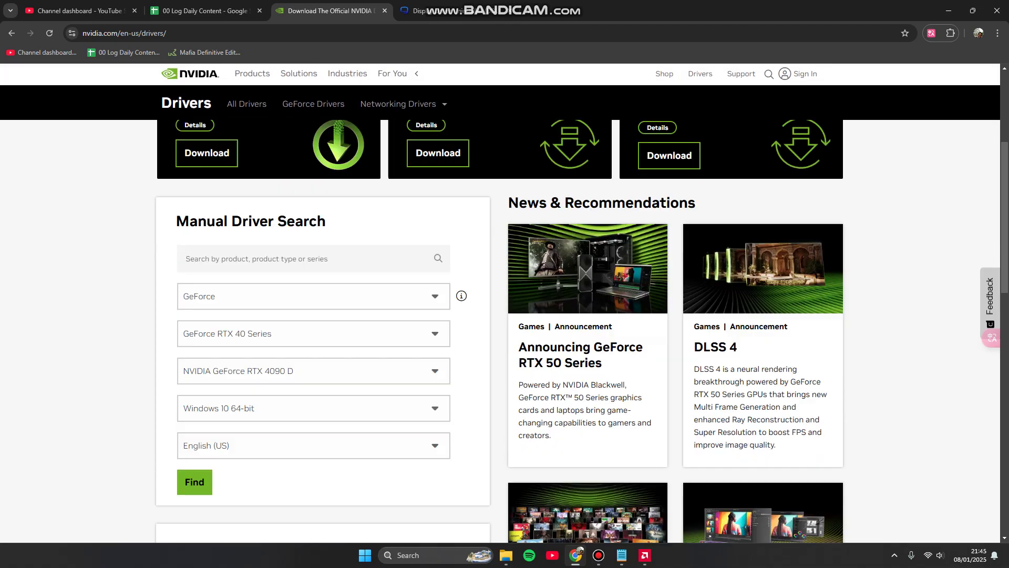
{"action": "left_click", "coordinate": [313, 202]}
{"action": "key", "text": "Down"}
{"action": "key", "text": "Down"}
{"action": "key", "text": "Down"}
{"action": "key", "text": "Down"}
{"action": "key", "text": "Down"}
{"action": "key", "text": "Down"}
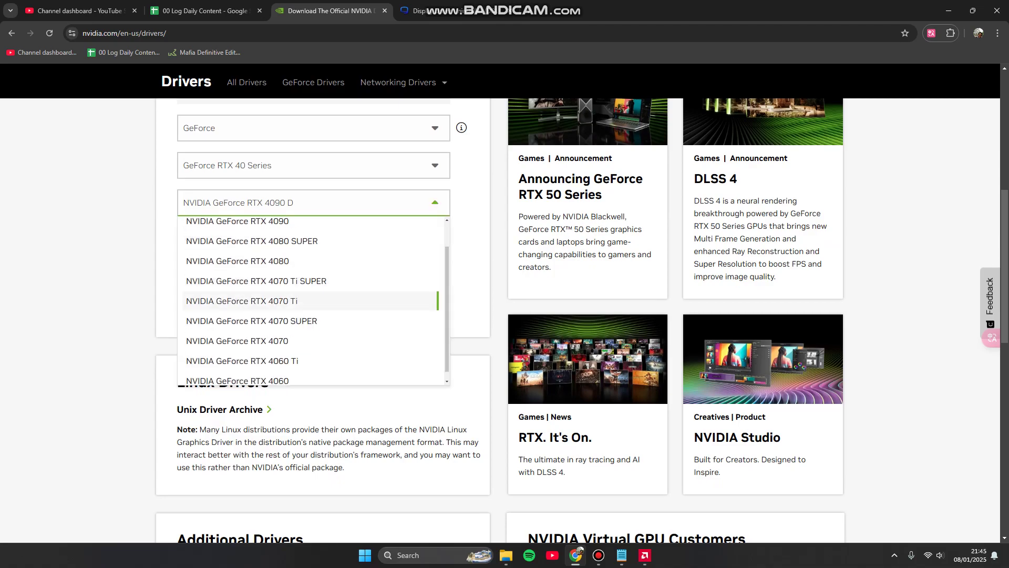
{"action": "key", "text": "Return"}
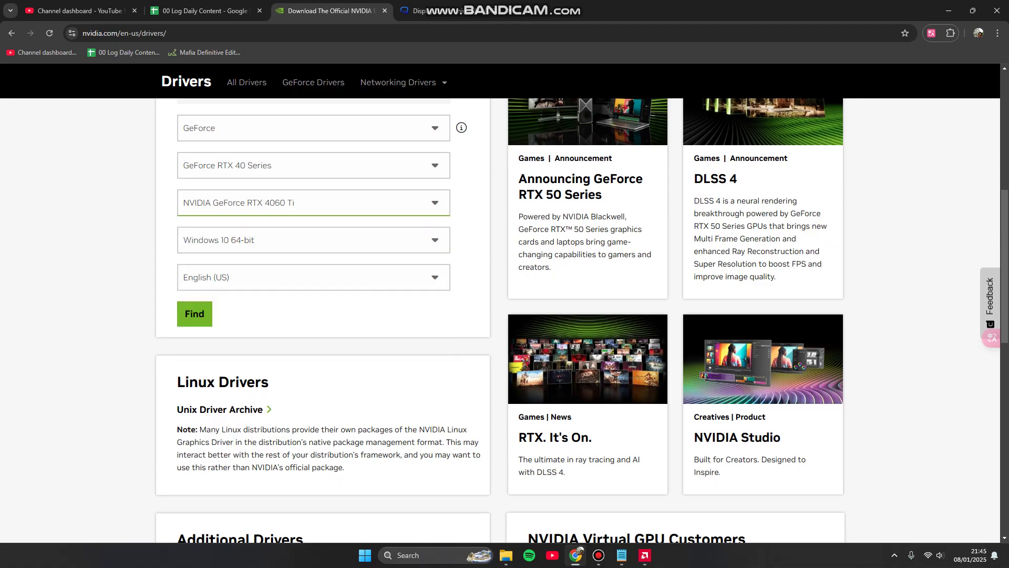
Set the operating system to Windows 11 and run the driver search.
{"action": "left_click", "coordinate": [313, 239]}
{"action": "key", "text": "Down"}
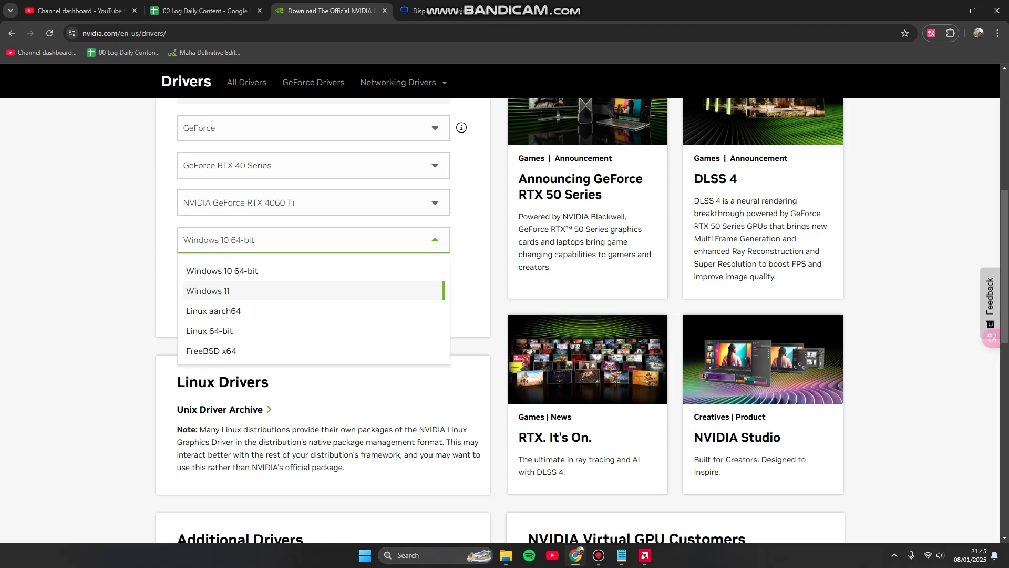
{"action": "key", "text": "Return"}
{"action": "scroll", "coordinate": [313, 392], "scroll_direction": "down", "scroll_amount": 2}
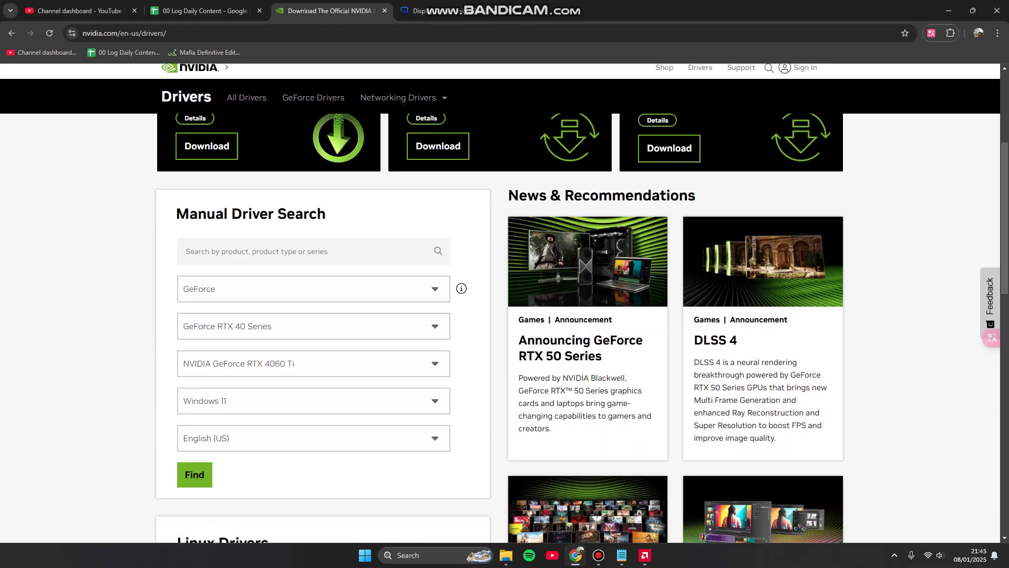
{"action": "key", "text": "Return"}
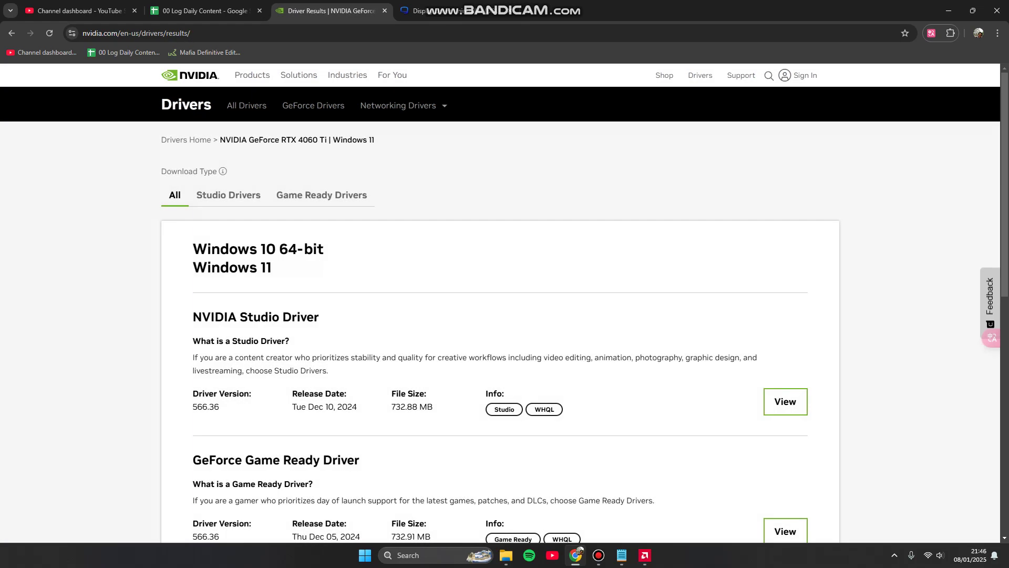
Compare the Game Ready and Studio driver results, then list all driver types again.
{"action": "scroll", "coordinate": [499, 303], "scroll_direction": "down", "scroll_amount": 1}
{"action": "left_click", "coordinate": [321, 119]}
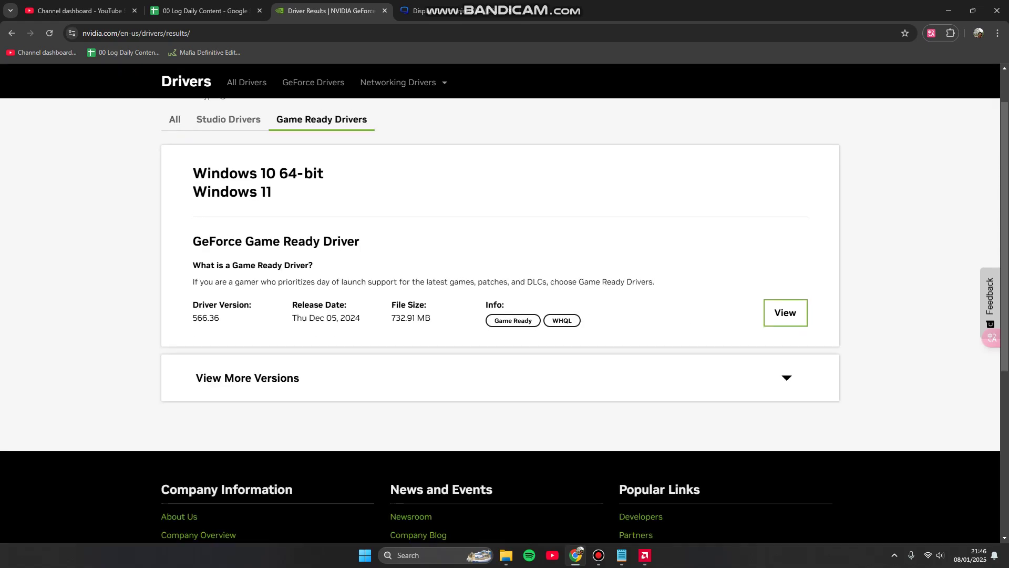
{"action": "left_click", "coordinate": [228, 119]}
{"action": "left_click", "coordinate": [174, 119]}
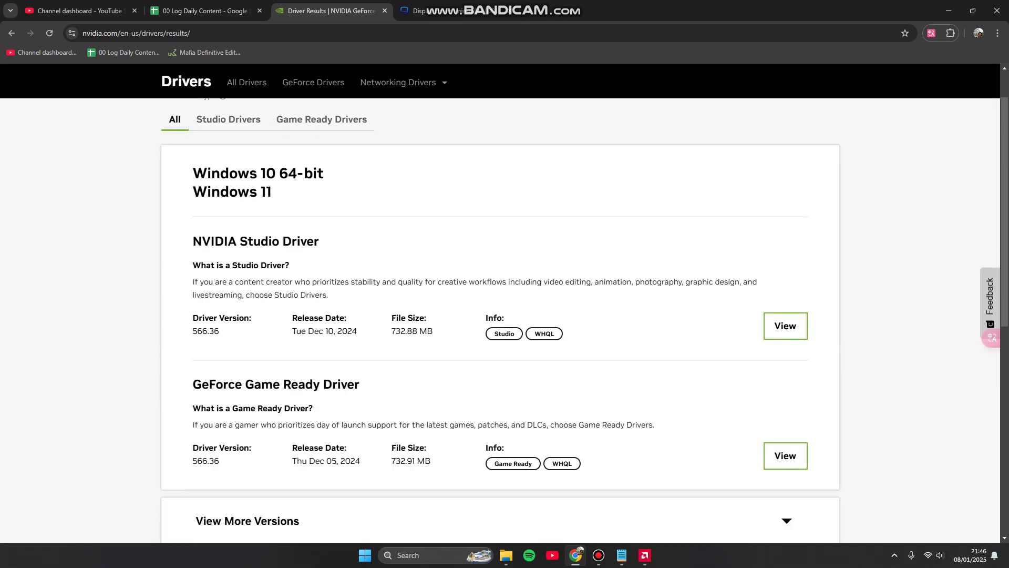
{"action": "scroll", "coordinate": [500, 305], "scroll_direction": "down", "scroll_amount": 2}
{"action": "scroll", "coordinate": [500, 305], "scroll_direction": "up", "scroll_amount": 4}
{"action": "scroll", "coordinate": [500, 303], "scroll_direction": "down", "scroll_amount": 4}
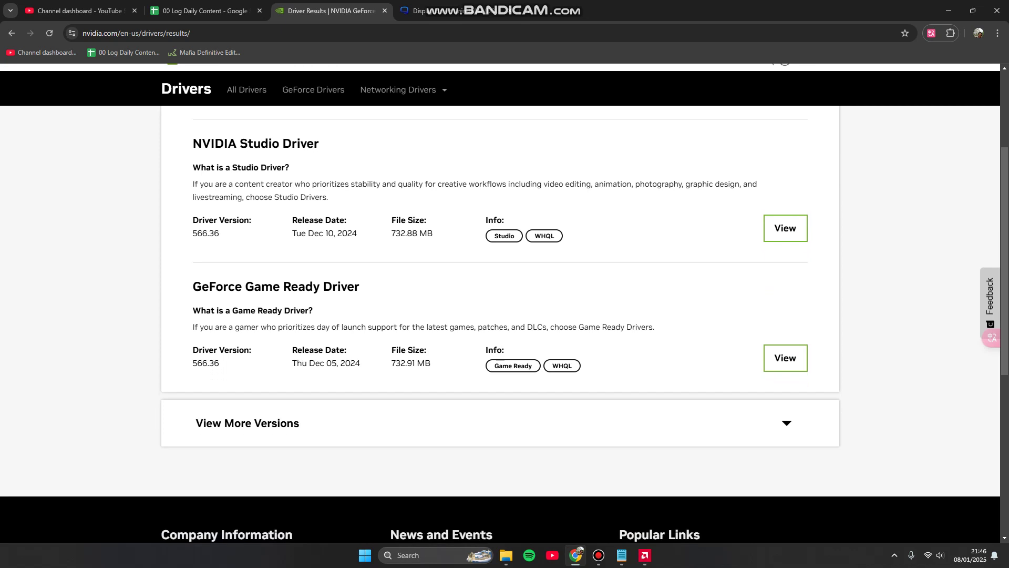
Expand the list of more driver versions and browse the older Game Ready and Studio releases.
{"action": "left_click", "coordinate": [262, 415]}
{"action": "scroll", "coordinate": [499, 302], "scroll_direction": "down", "scroll_amount": 5}
{"action": "scroll", "coordinate": [557, 347], "scroll_direction": "up", "scroll_amount": 4}
{"action": "scroll", "coordinate": [557, 347], "scroll_direction": "down", "scroll_amount": 8}
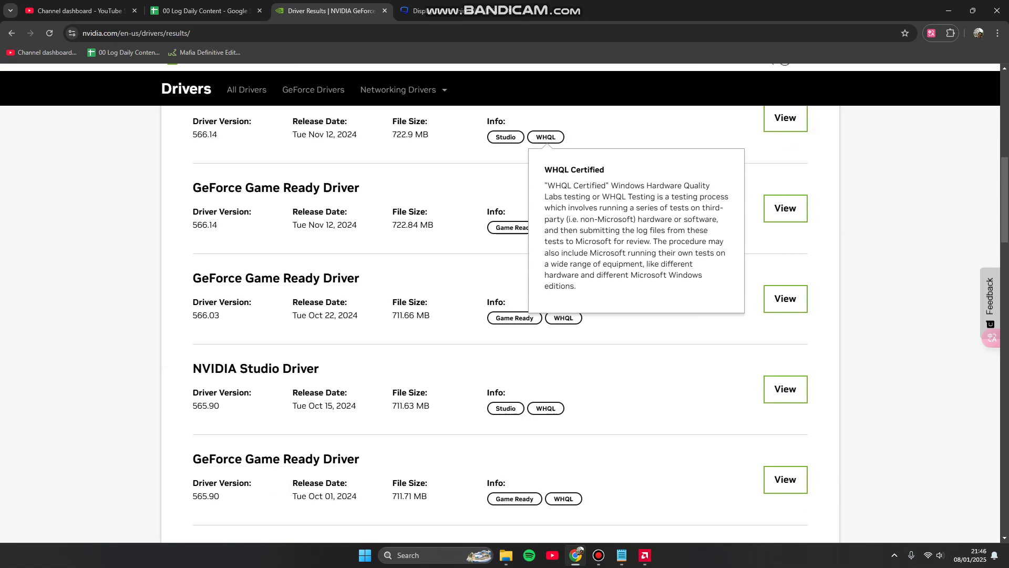
{"action": "scroll", "coordinate": [557, 347], "scroll_direction": "down", "scroll_amount": 2}
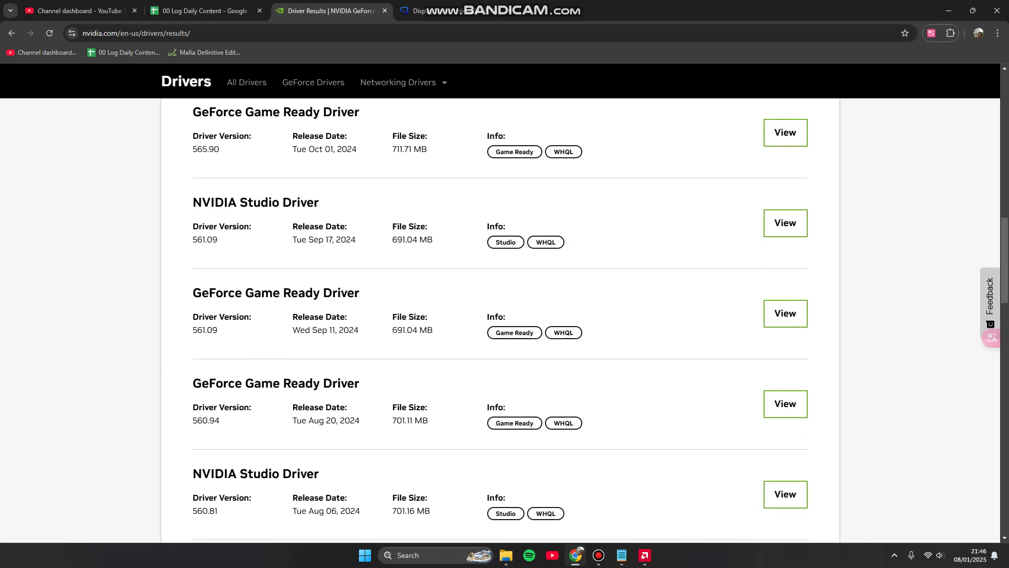
Look through the remaining older RTX 4060 Ti driver releases to the end of the list, then return to the newest ones.
{"action": "scroll", "coordinate": [500, 320], "scroll_direction": "down", "scroll_amount": 2}
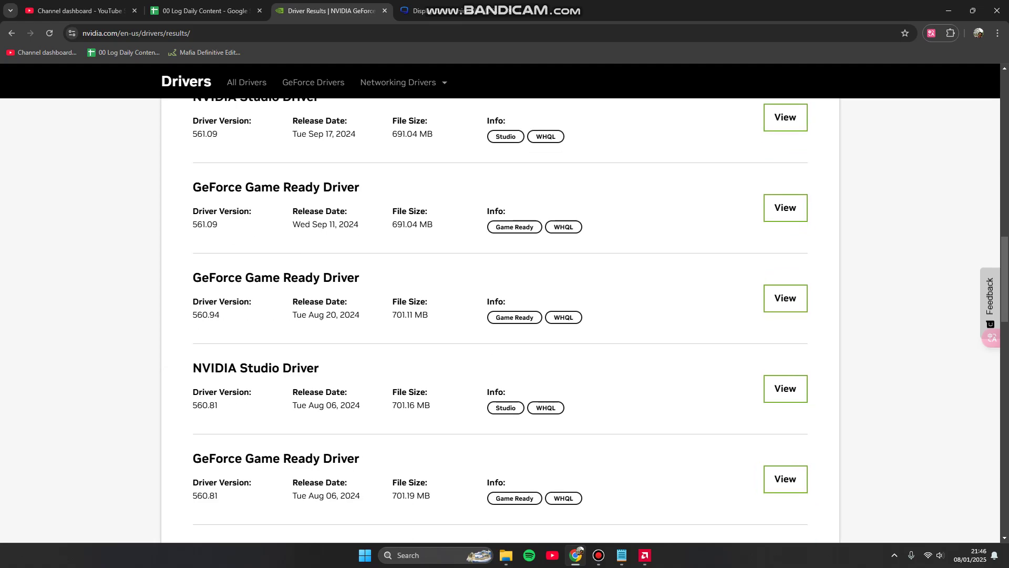
{"action": "scroll", "coordinate": [501, 319], "scroll_direction": "down", "scroll_amount": 2}
{"action": "scroll", "coordinate": [500, 320], "scroll_direction": "down", "scroll_amount": 18}
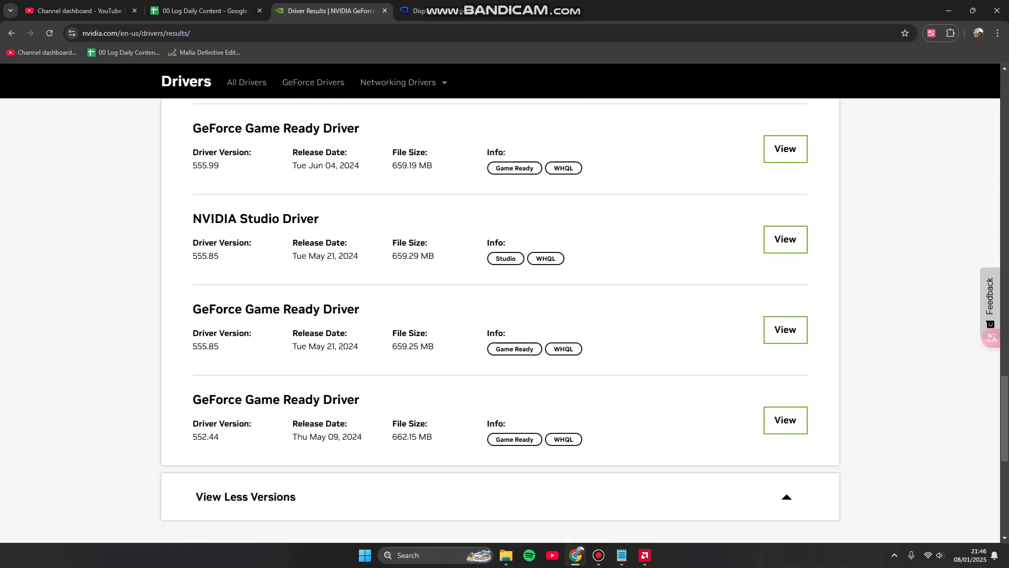
{"action": "scroll", "coordinate": [500, 320], "scroll_direction": "up", "scroll_amount": 20}
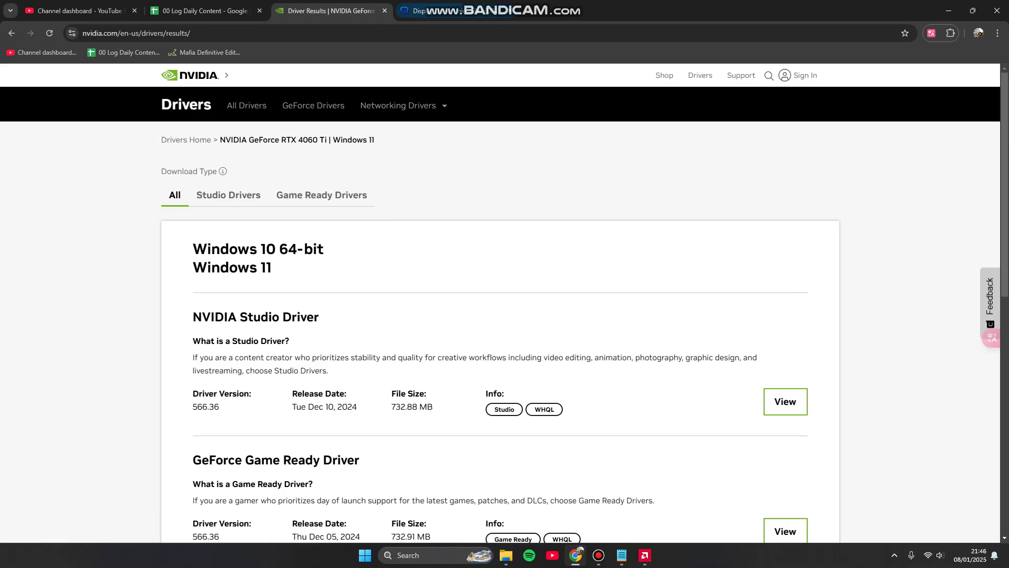
Switch to the Guru3D Display Driver Uninstaller (DDU) download page and close the NVIDIA driver results page.
{"action": "left_click", "coordinate": [421, 10]}
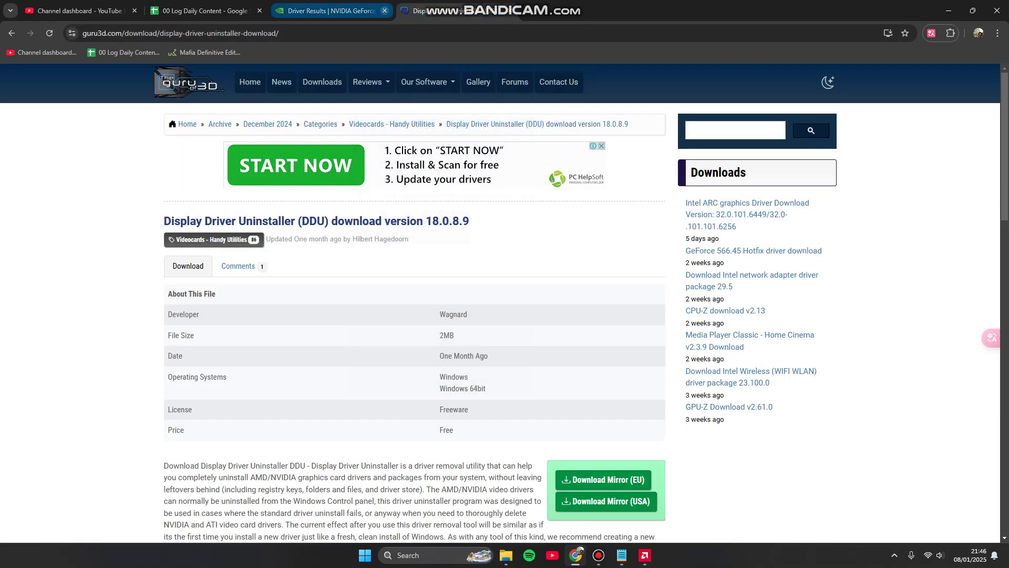
{"action": "left_click", "coordinate": [385, 11]}
Review the DDU page's download mirrors, requirements and recommended usage, and view the program screenshot enlarged before closing it.
{"action": "scroll", "coordinate": [424, 121], "scroll_direction": "down", "scroll_amount": 2}
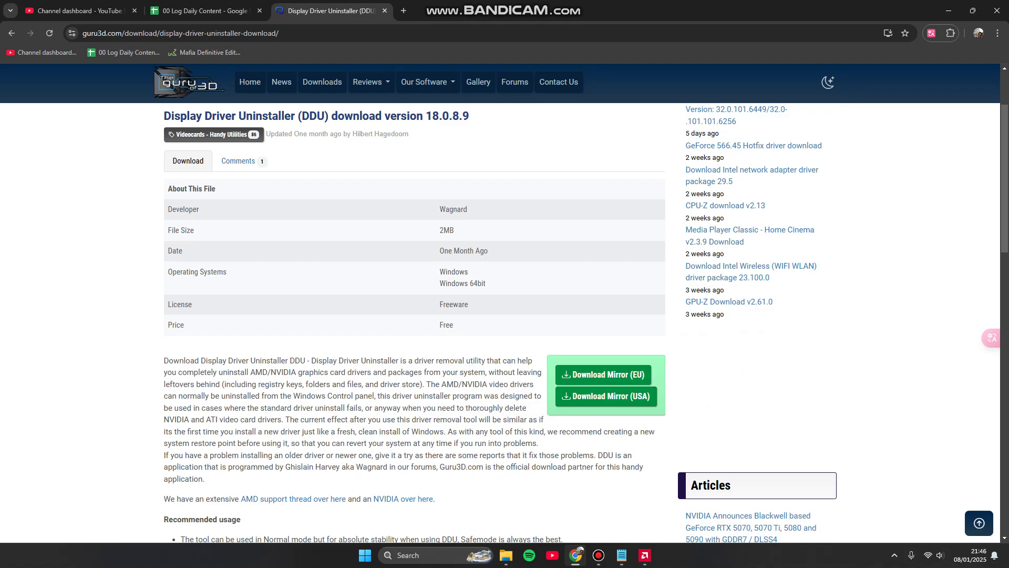
{"action": "scroll", "coordinate": [415, 323], "scroll_direction": "down", "scroll_amount": 4}
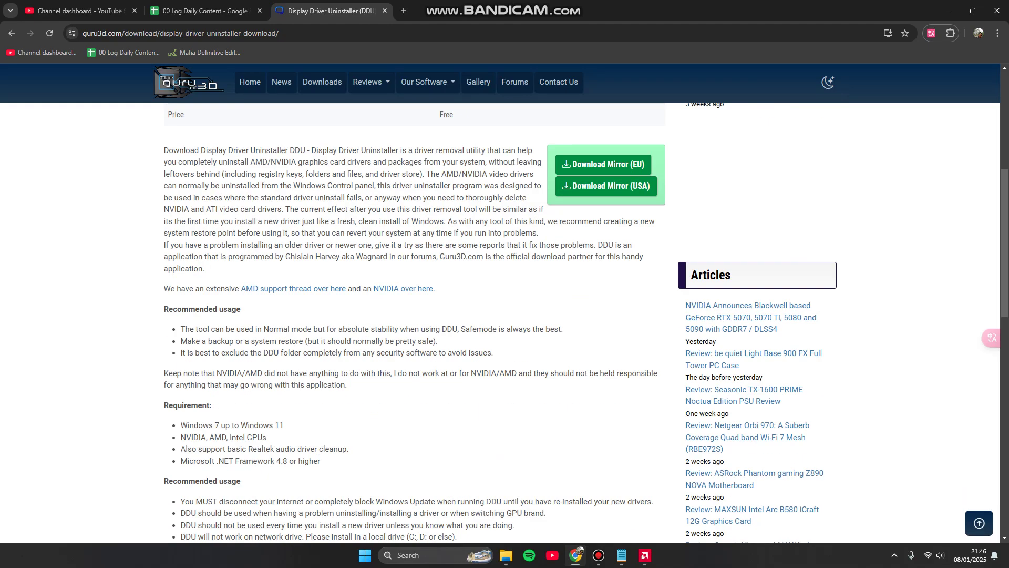
{"action": "scroll", "coordinate": [499, 322], "scroll_direction": "down", "scroll_amount": 7}
{"action": "left_click", "coordinate": [315, 335]}
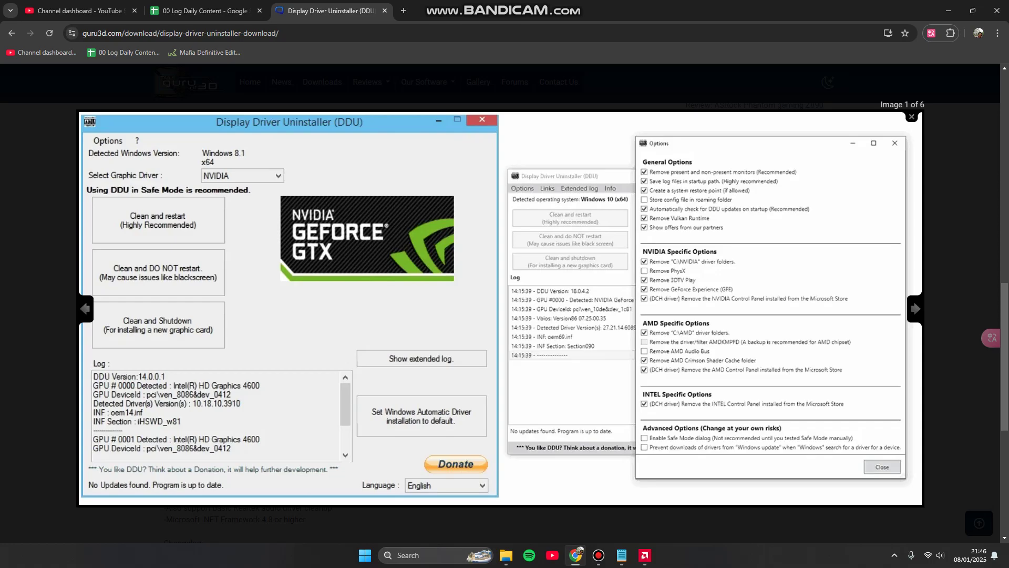
{"action": "left_click", "coordinate": [911, 116]}
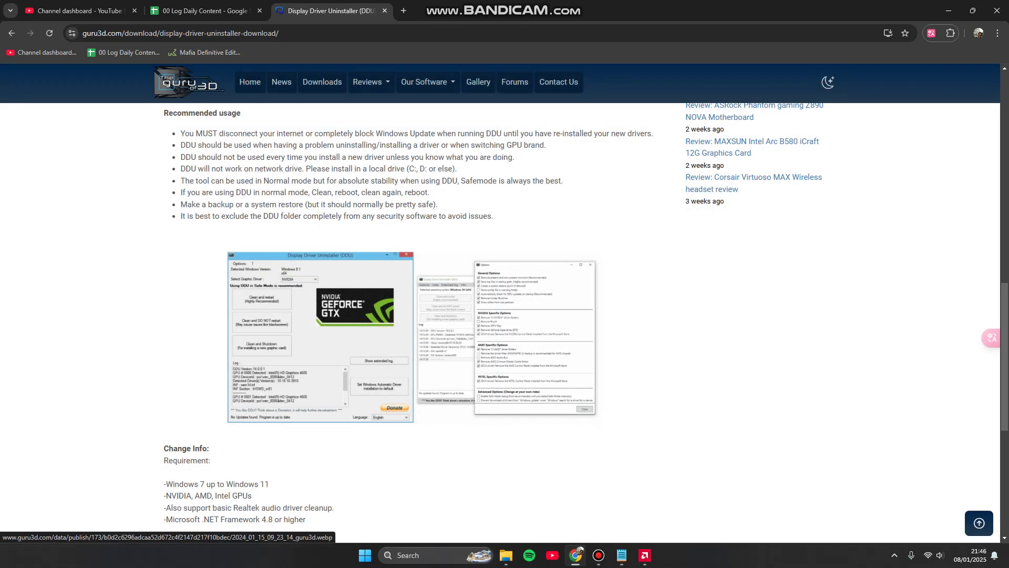